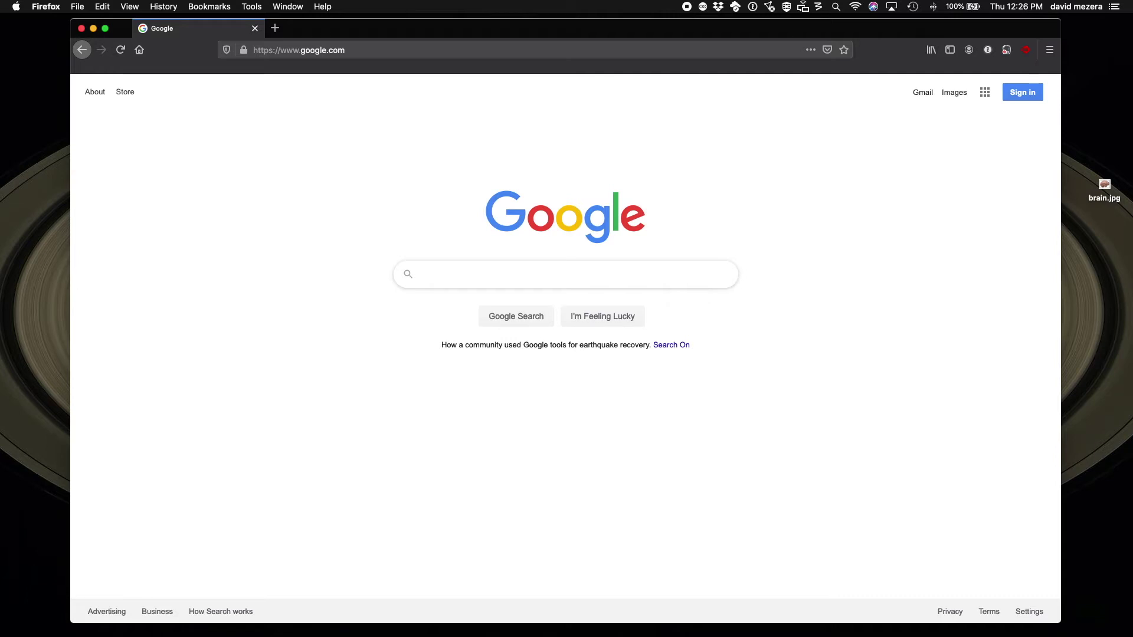
Step: Search Google for filezilla, view the FileZilla Client download page on the project site, and close the browser window
click(588, 274)
text(f)
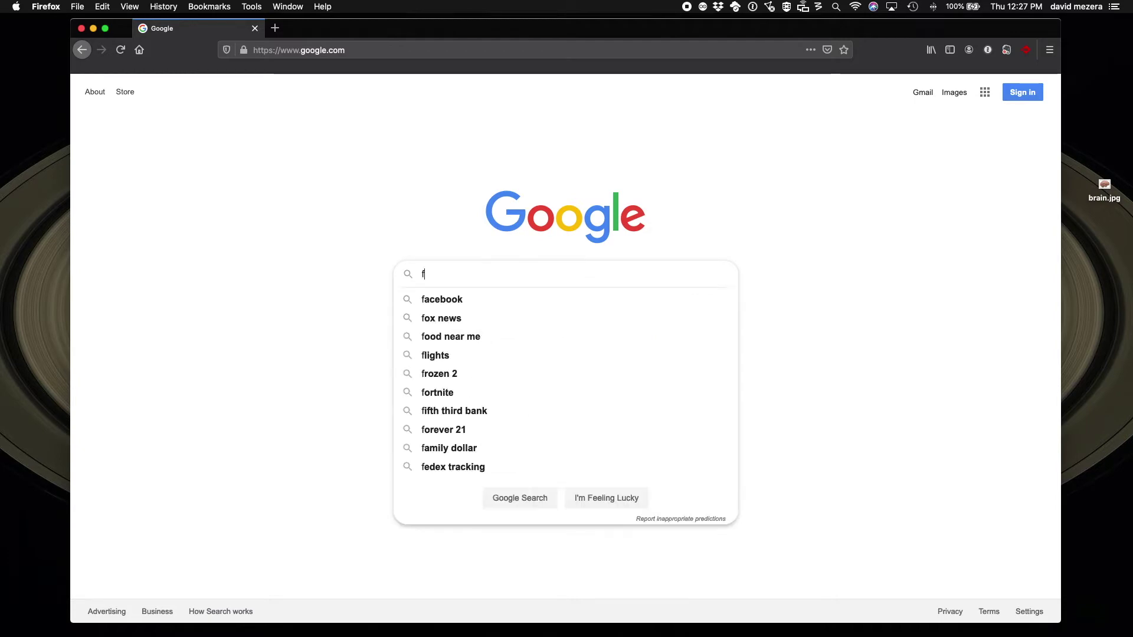
text(ilezilla)
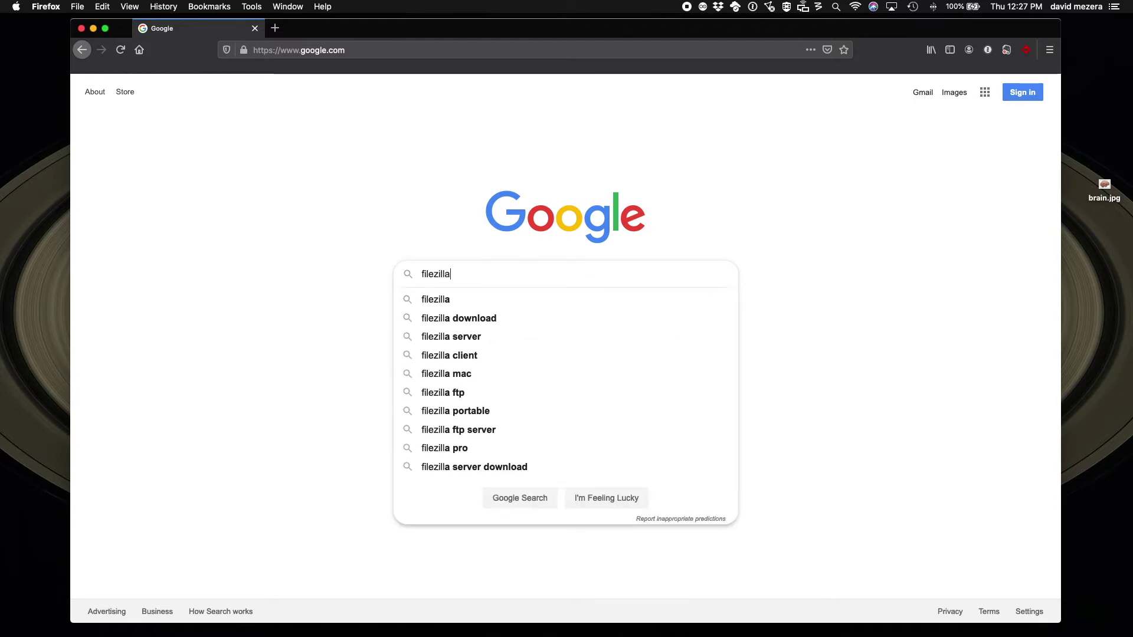
key(Return)
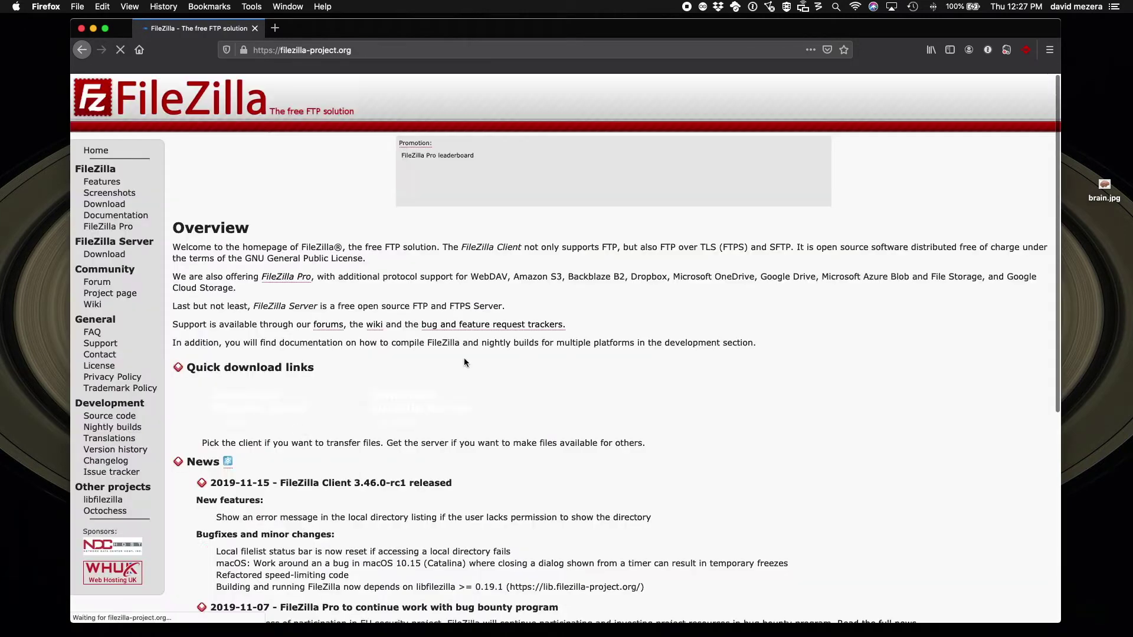
click(245, 411)
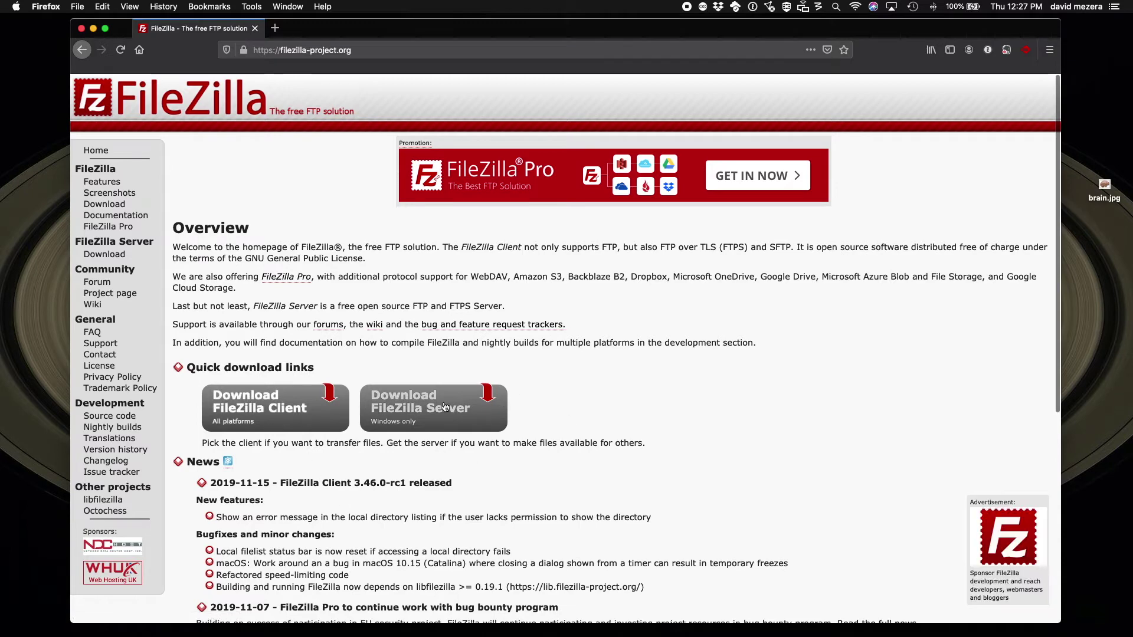
click(276, 415)
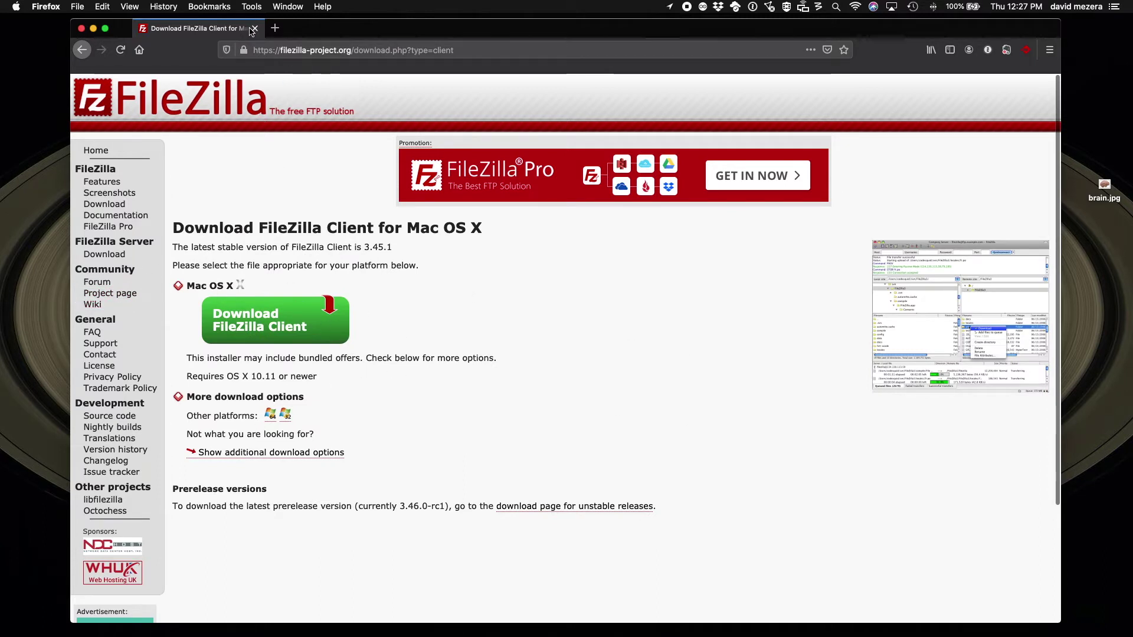
click(81, 28)
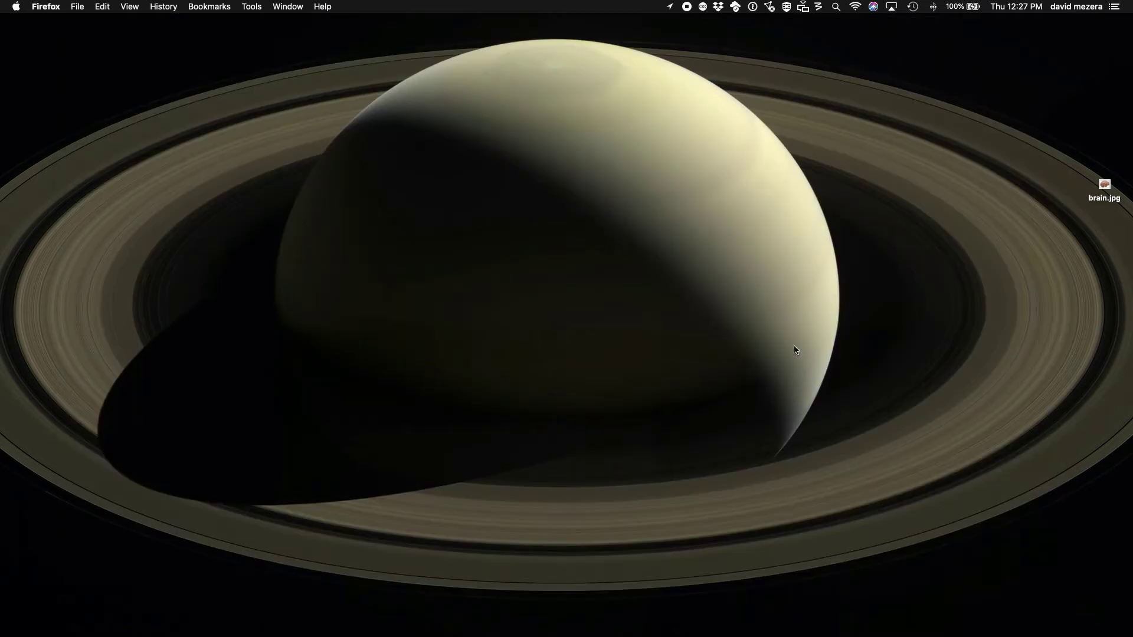
Step: Launch FileZilla Pro and reposition its window on the desktop
key(super+space)
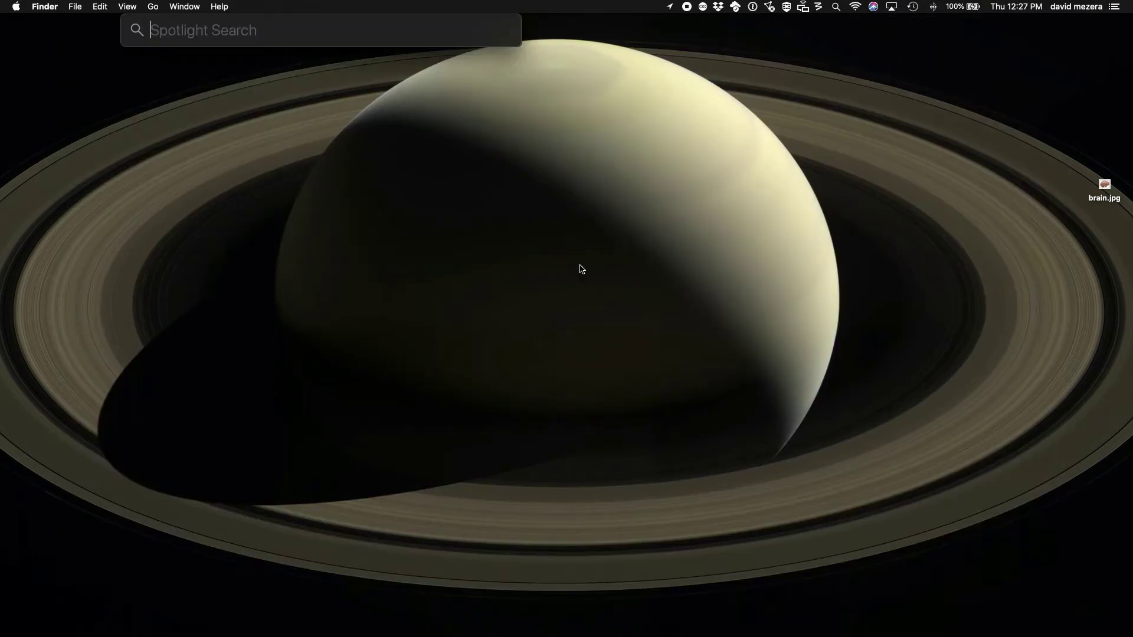
text(file)
key(Return)
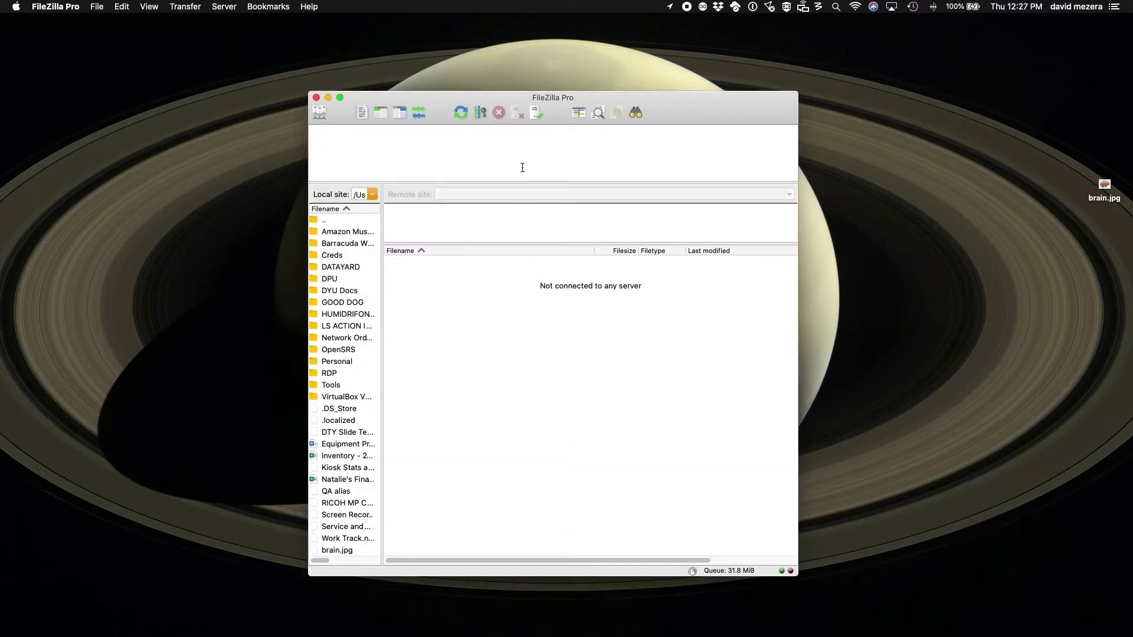
drag(438, 108, 466, 113)
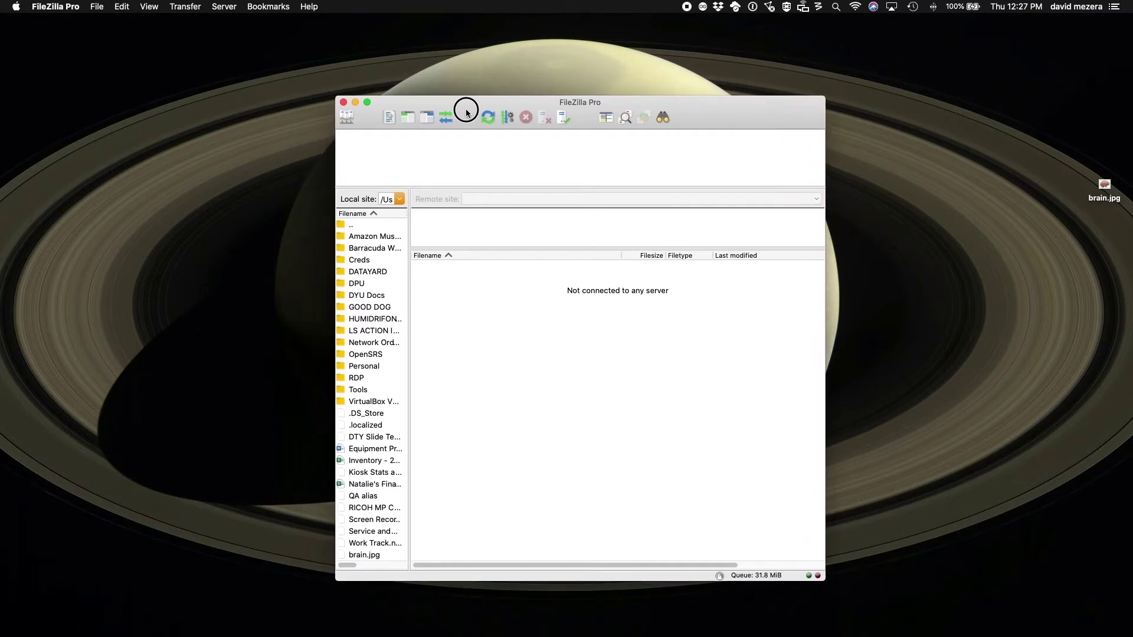
Step: Create a new site entry named nonexps in the Site Manager
click(347, 118)
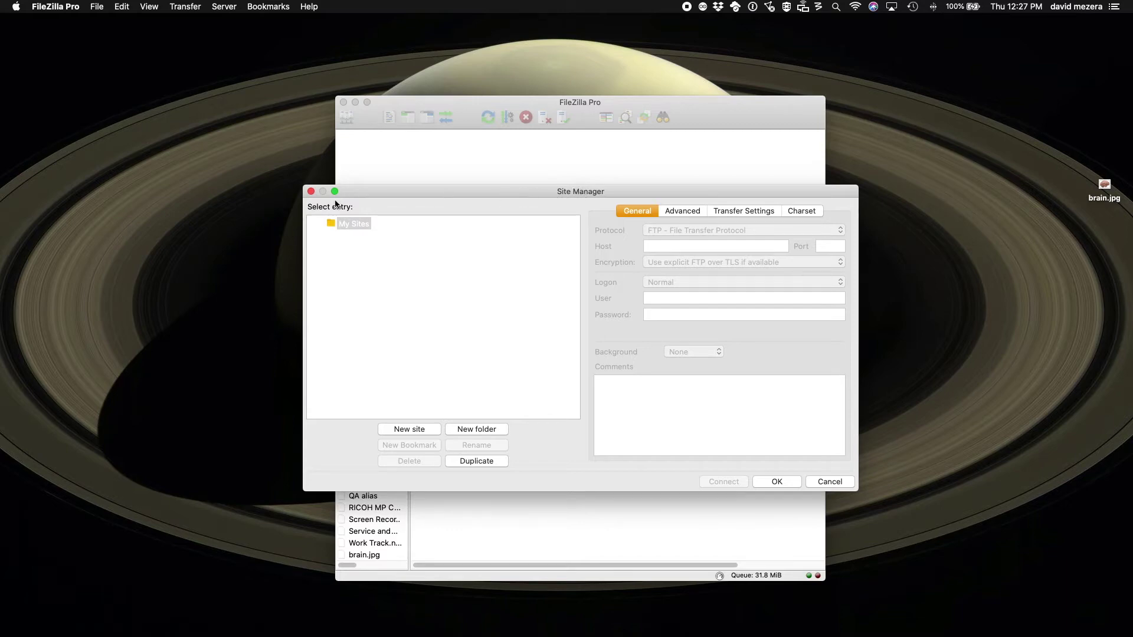
click(311, 191)
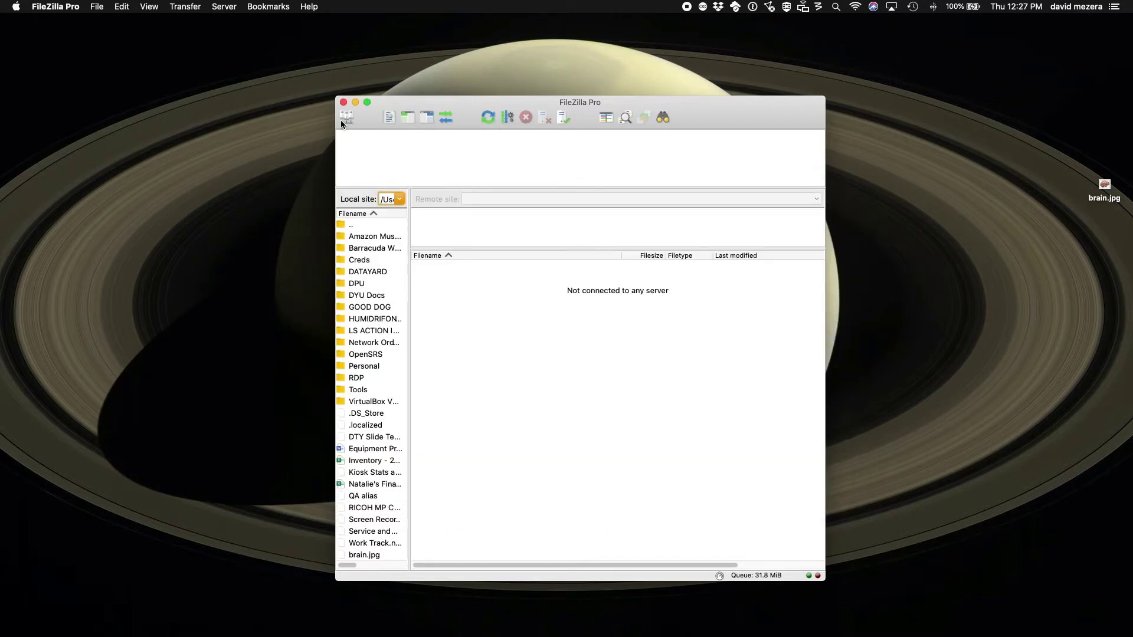
click(347, 118)
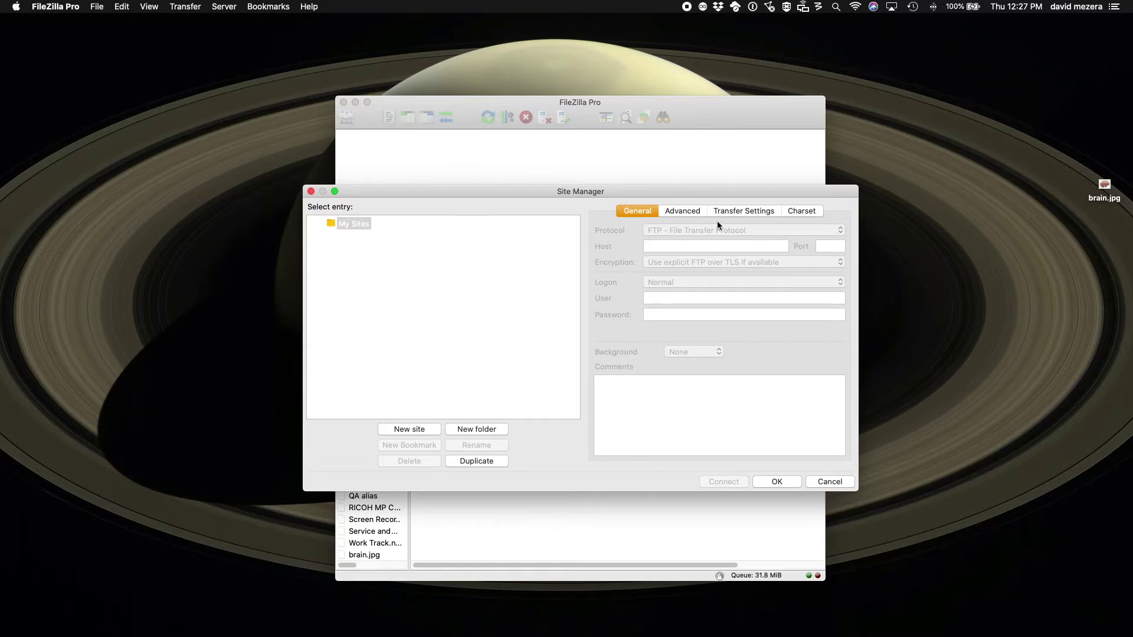
click(401, 432)
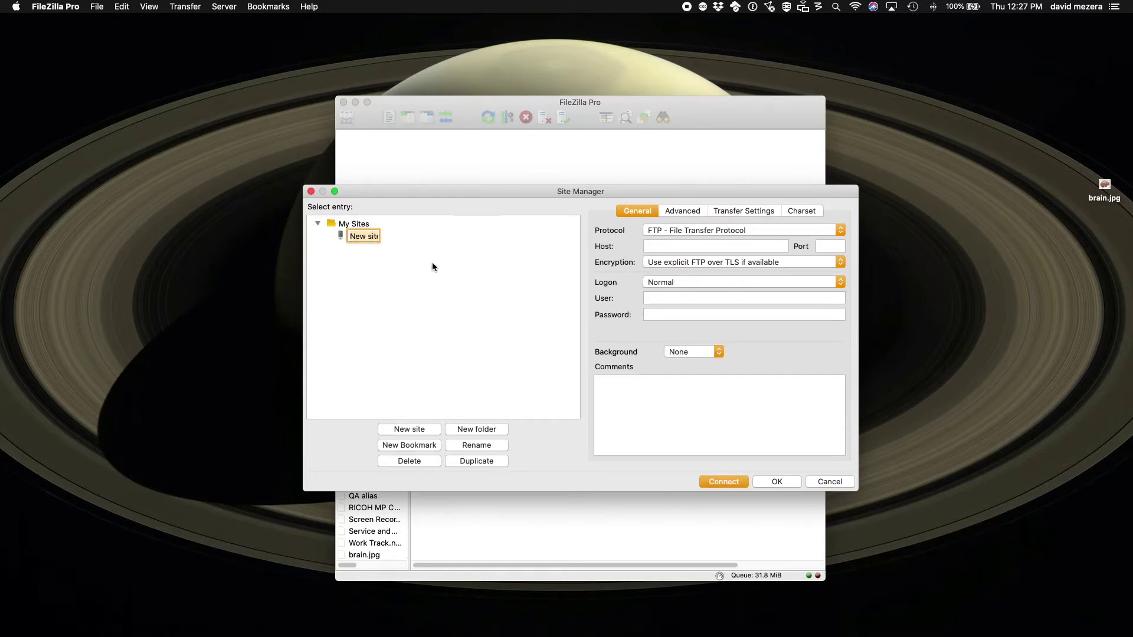
text(nonexps)
Step: Set the site to plain FTP protocol, host cluster01.webhost.donet.com, and encryption "Use explicit FTP over TLS if available"
click(672, 231)
click(671, 231)
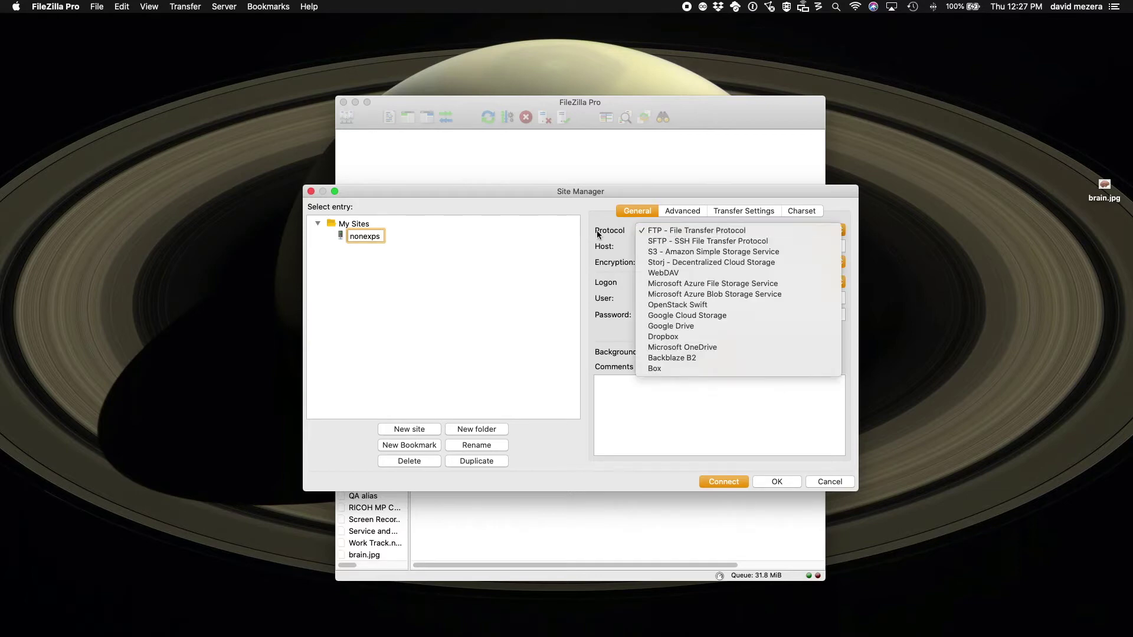
click(674, 246)
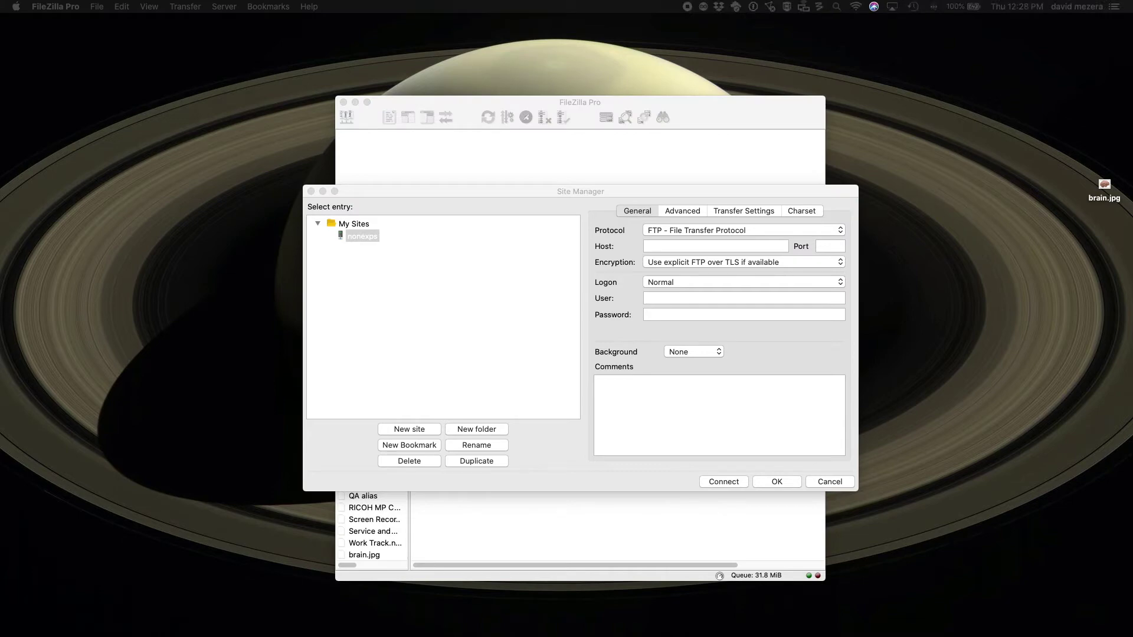
click(695, 246)
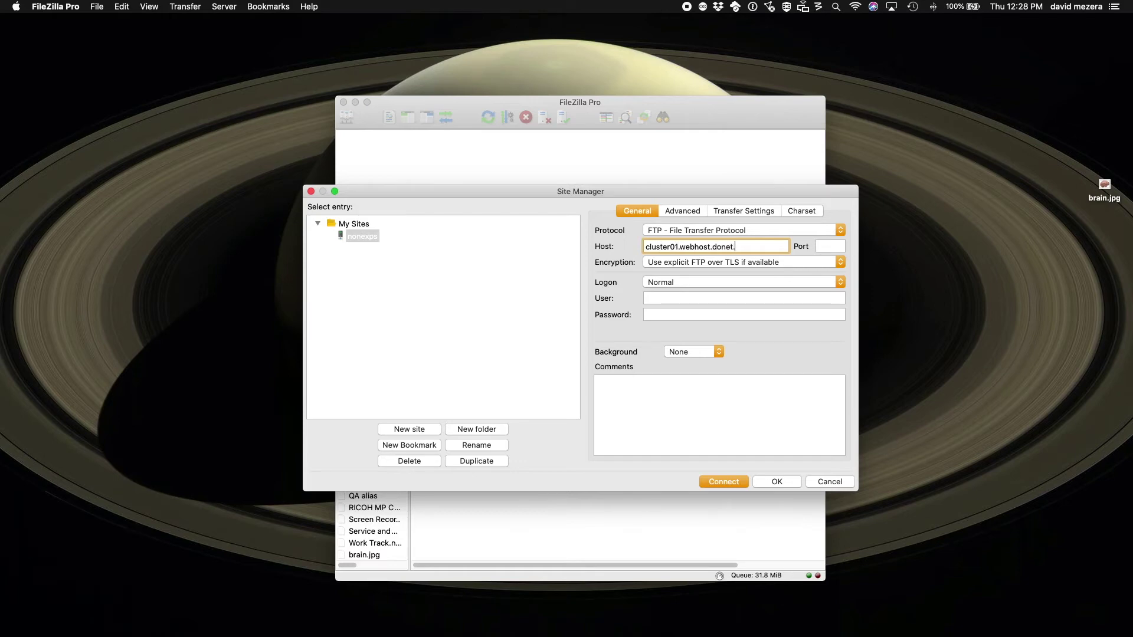
click(680, 262)
click(658, 268)
Step: Use Normal logon with user nonexpscom, enter the account password, and save the site entry
click(660, 286)
click(660, 286)
click(657, 301)
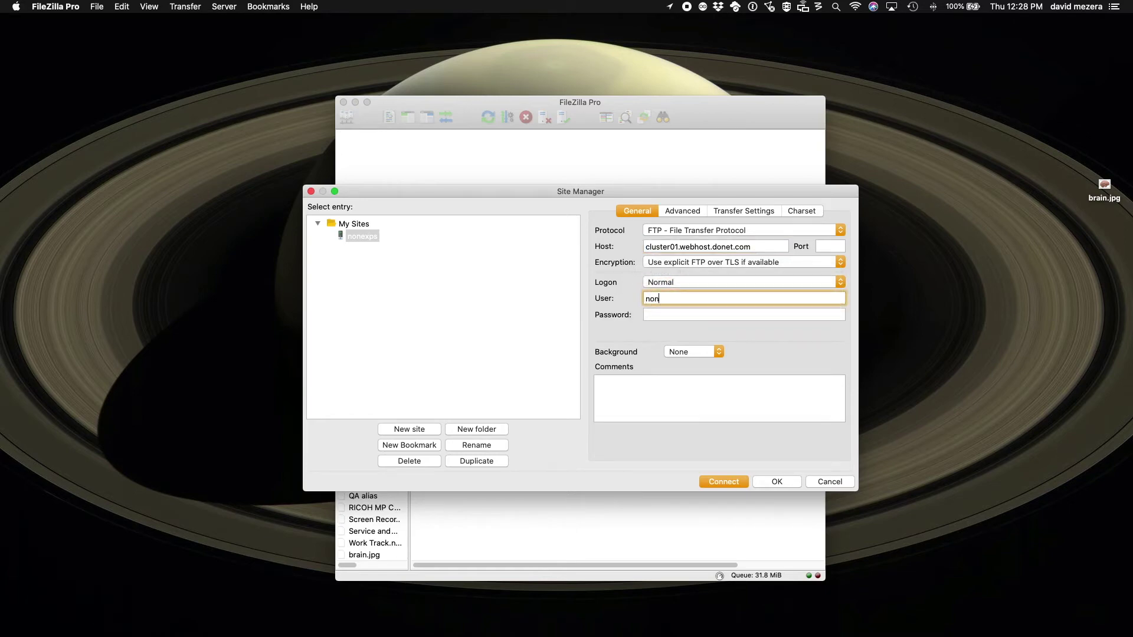
text(nonexpscom)
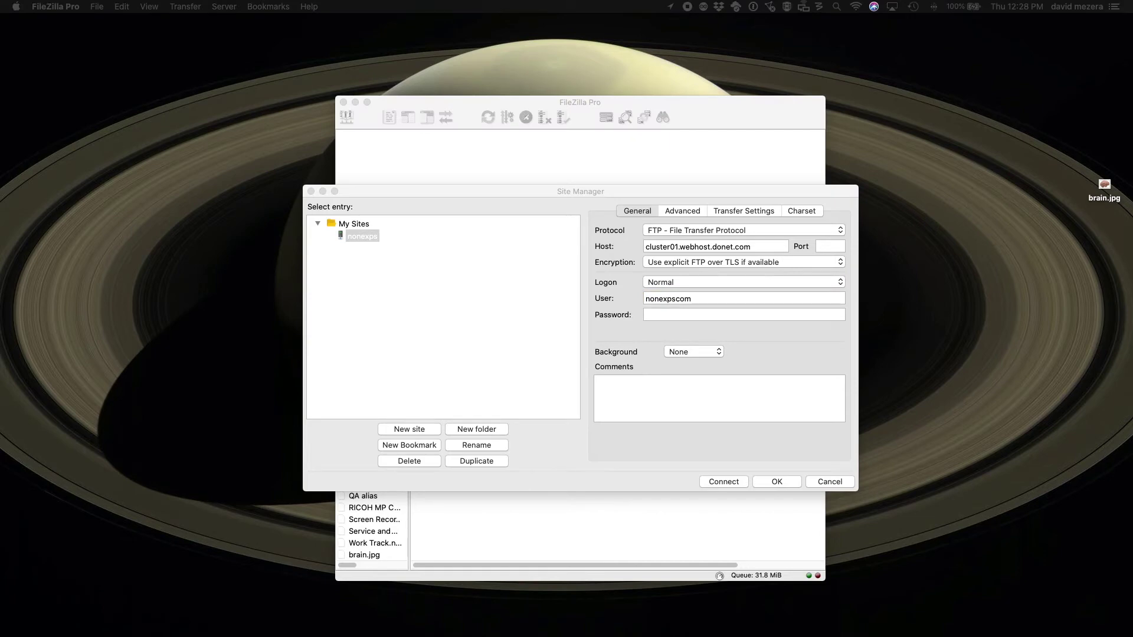
click(741, 314)
key(super+v)
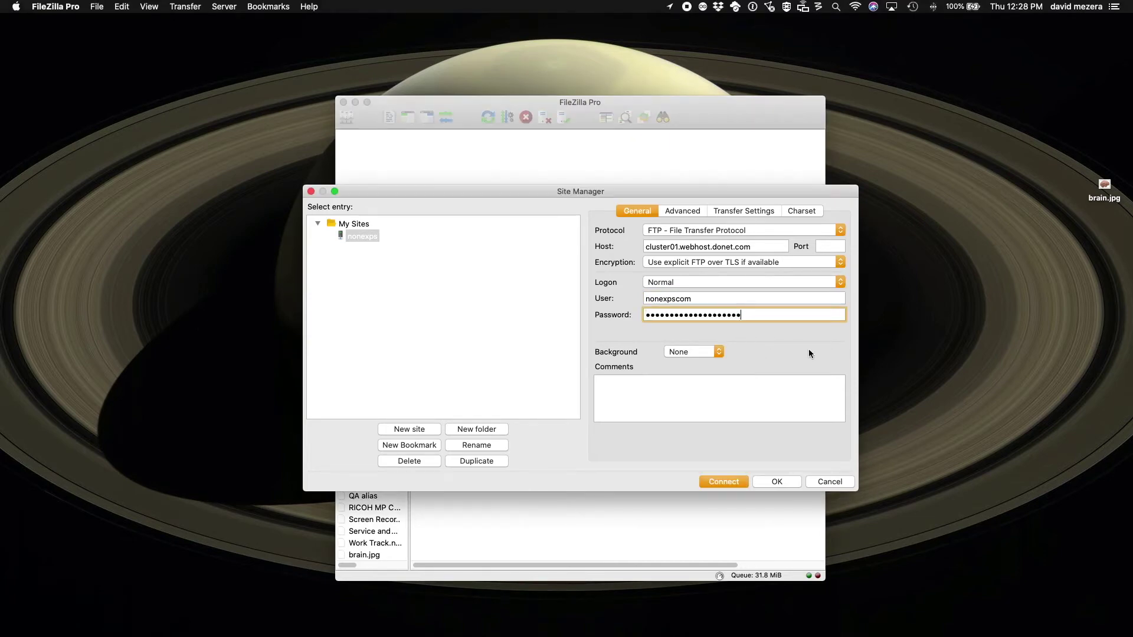
click(783, 483)
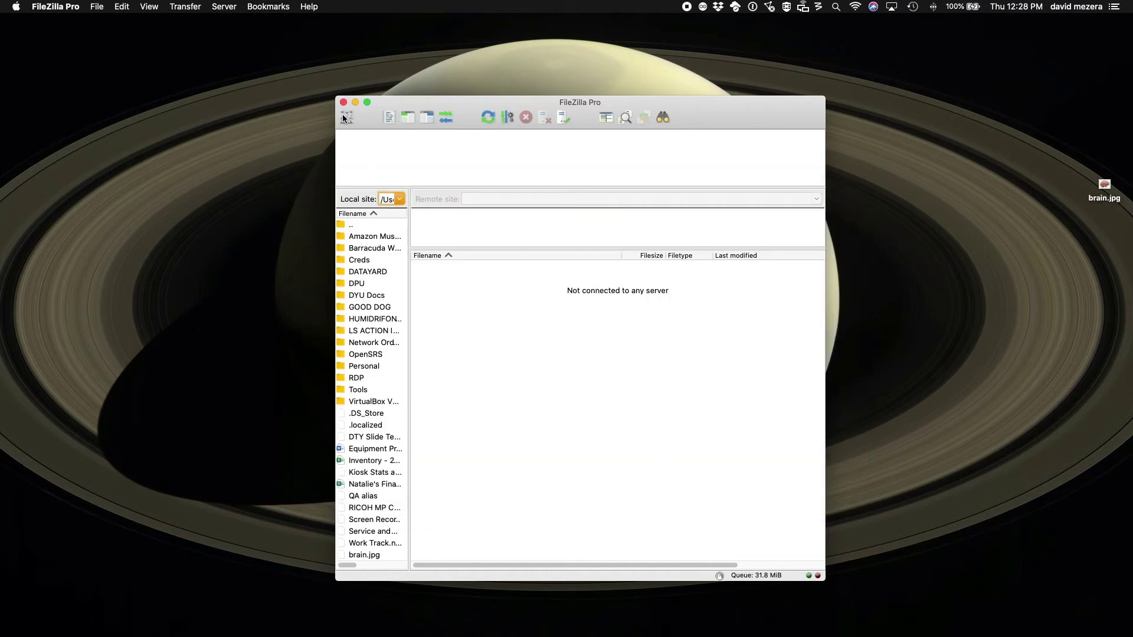
Step: Connect to the saved nonexps site and accept the insecure plain FTP connection
click(346, 117)
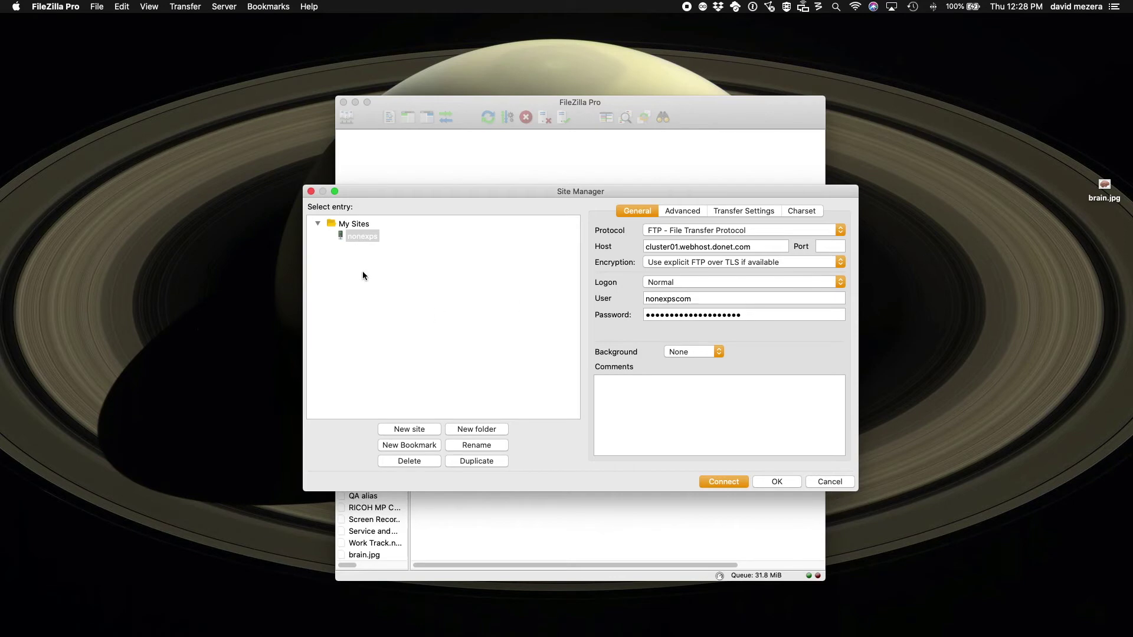
double_click(357, 236)
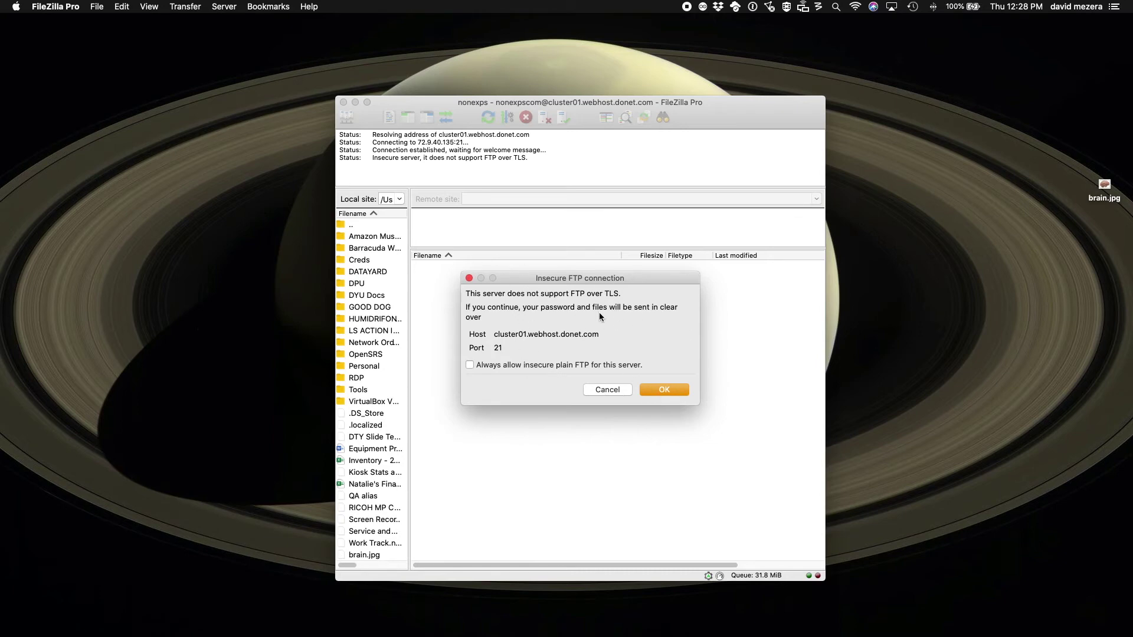
click(667, 392)
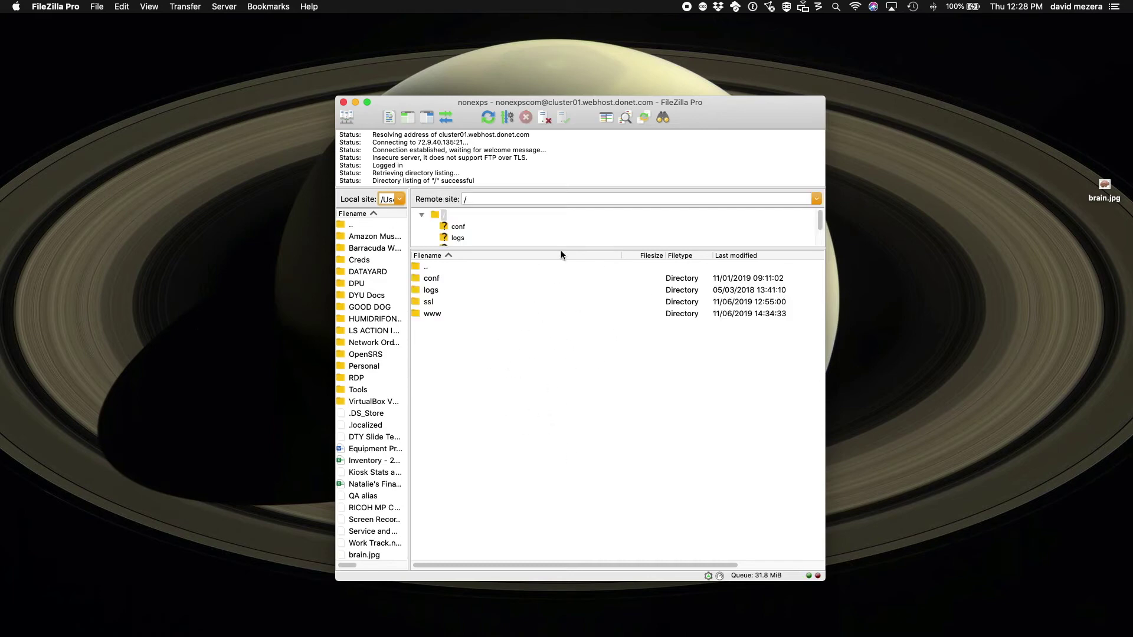
Step: Open the remote www folder and upload brain.jpg from the desktop into it after previewing the image
click(435, 316)
double_click(433, 316)
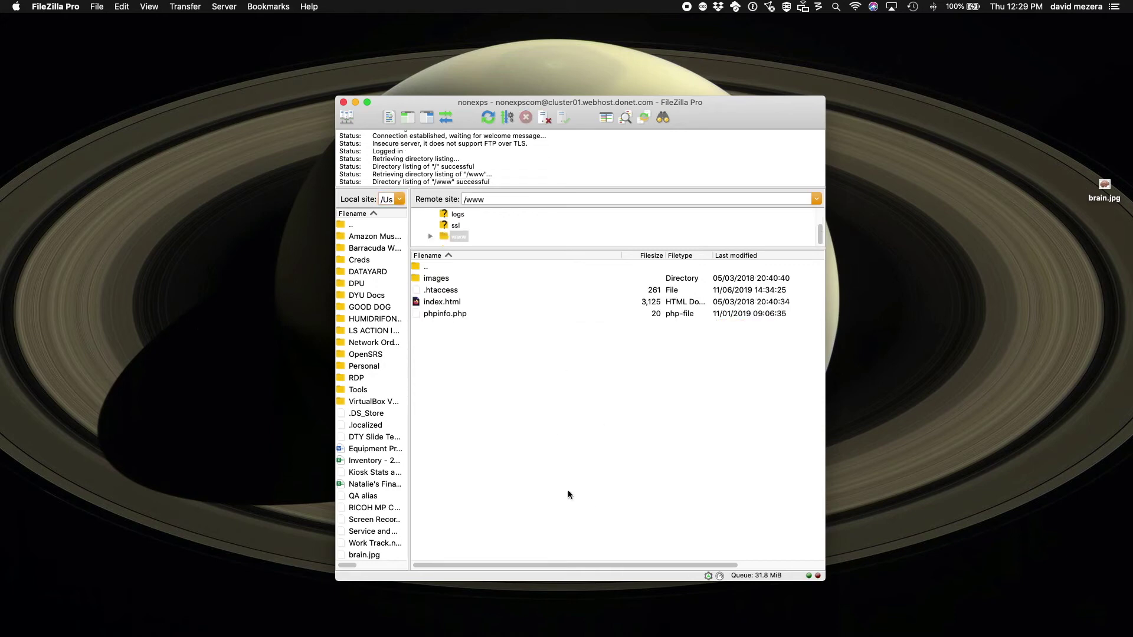
double_click(1101, 183)
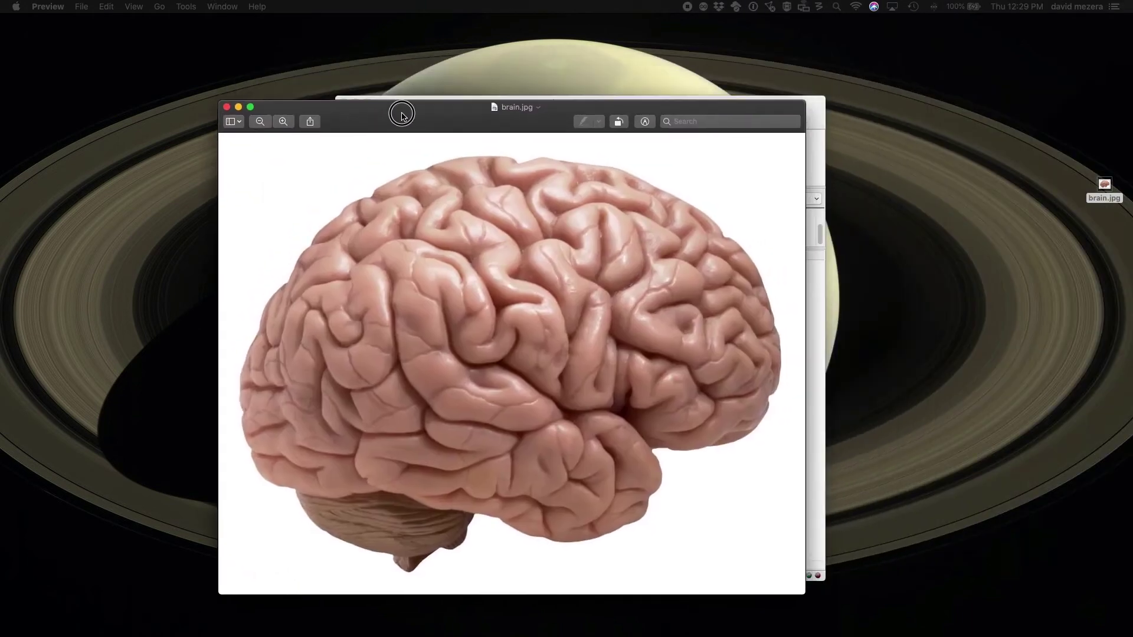
click(234, 98)
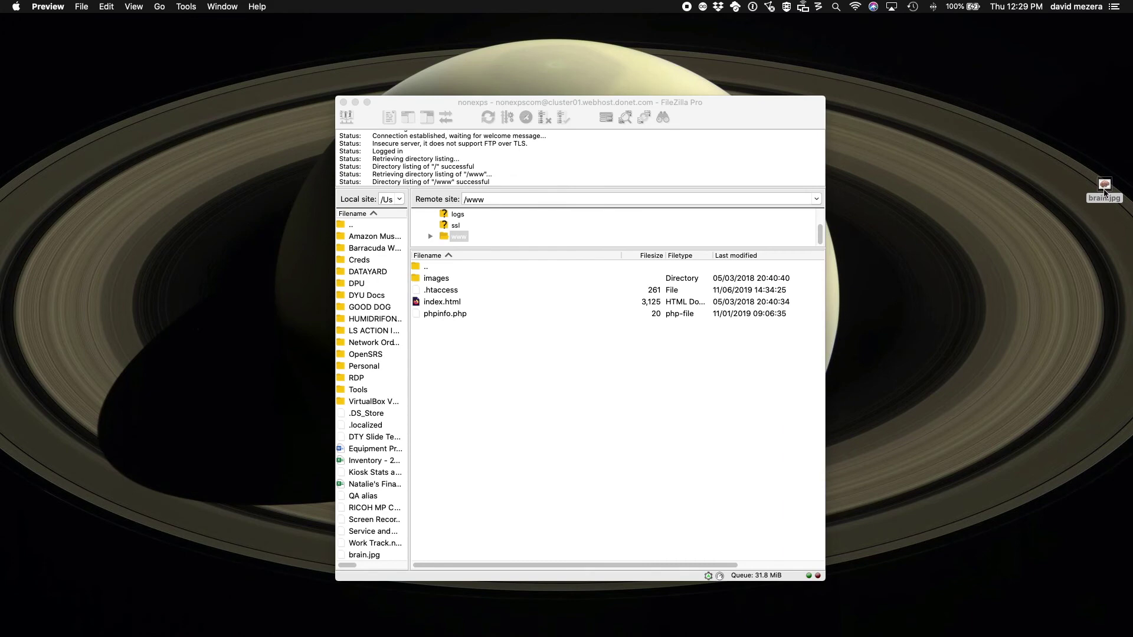
drag(1105, 192, 551, 399)
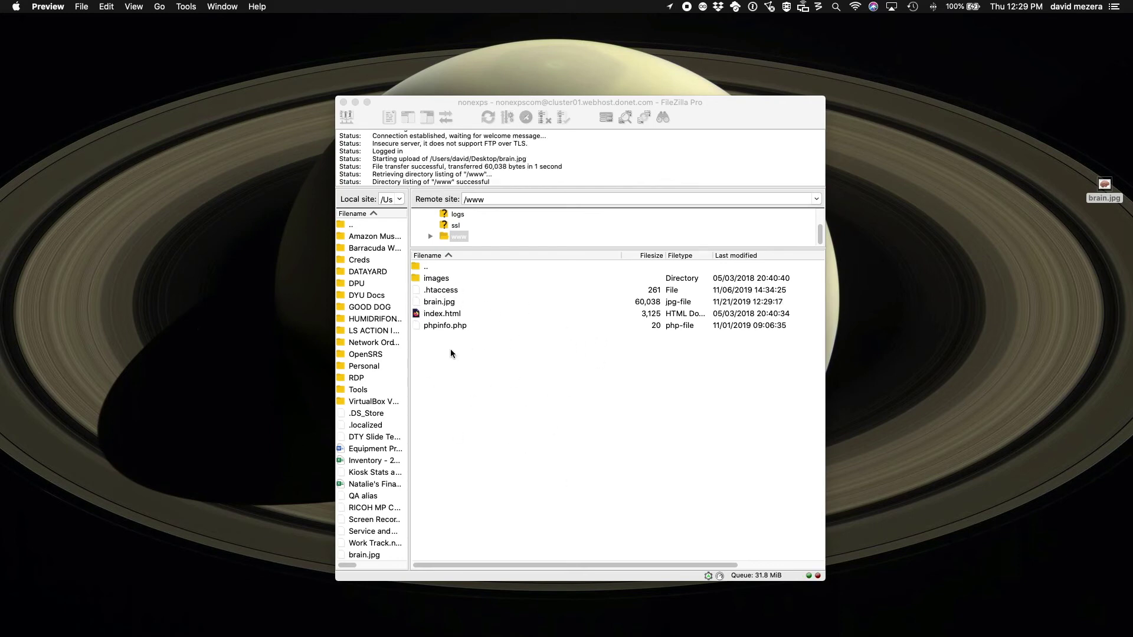
key(super+Tab)
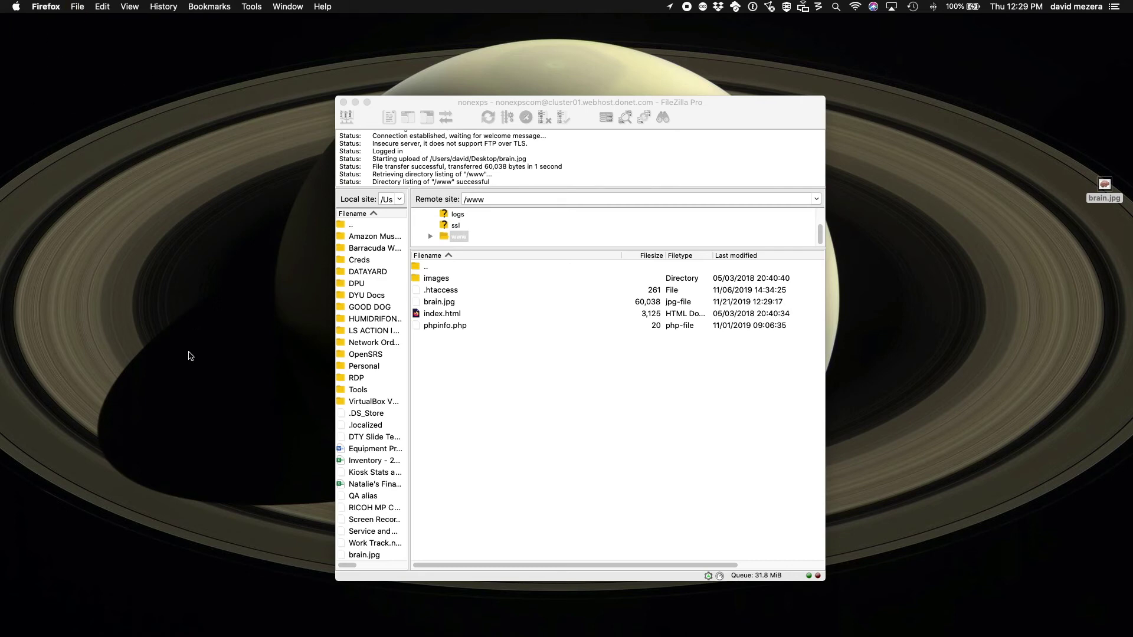
key(super+n)
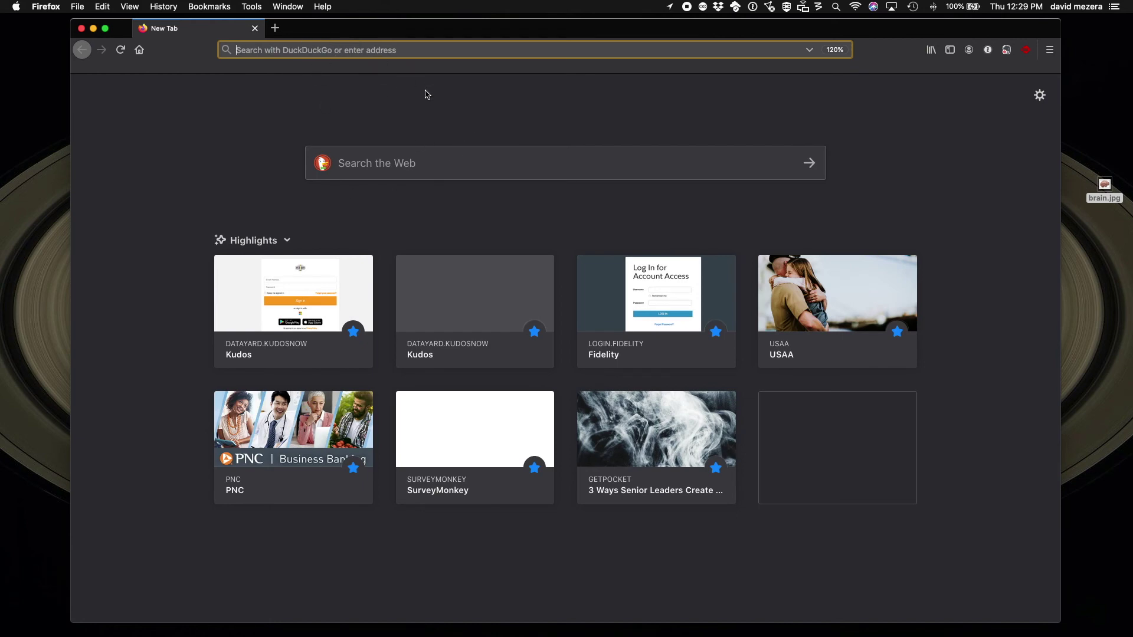
text(https://nonexps)
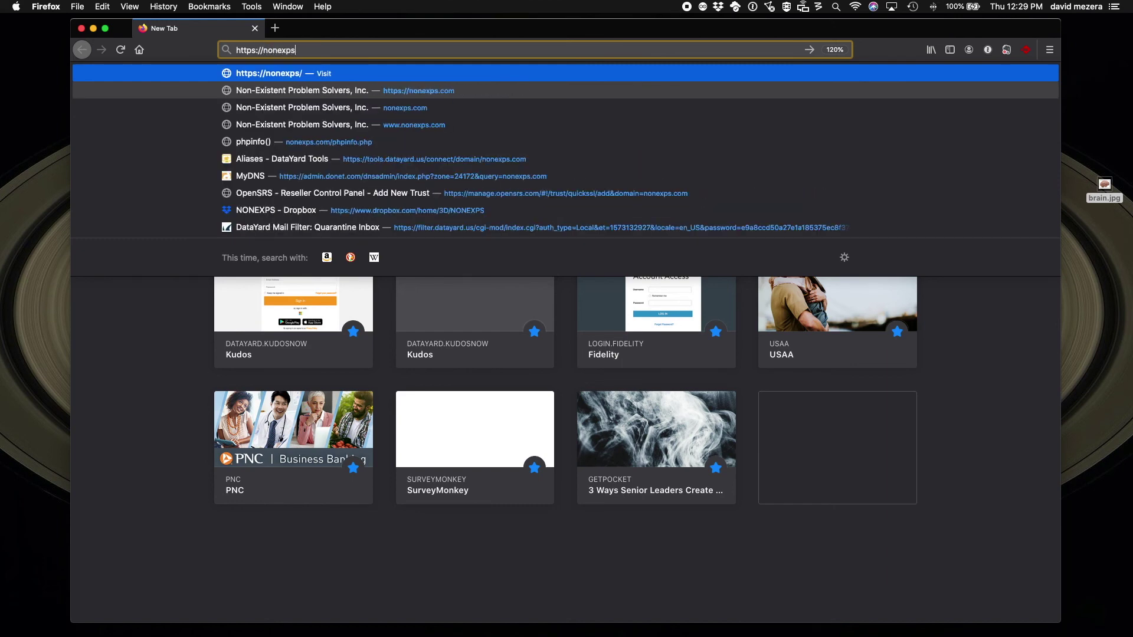
text(.com/brain/.j)
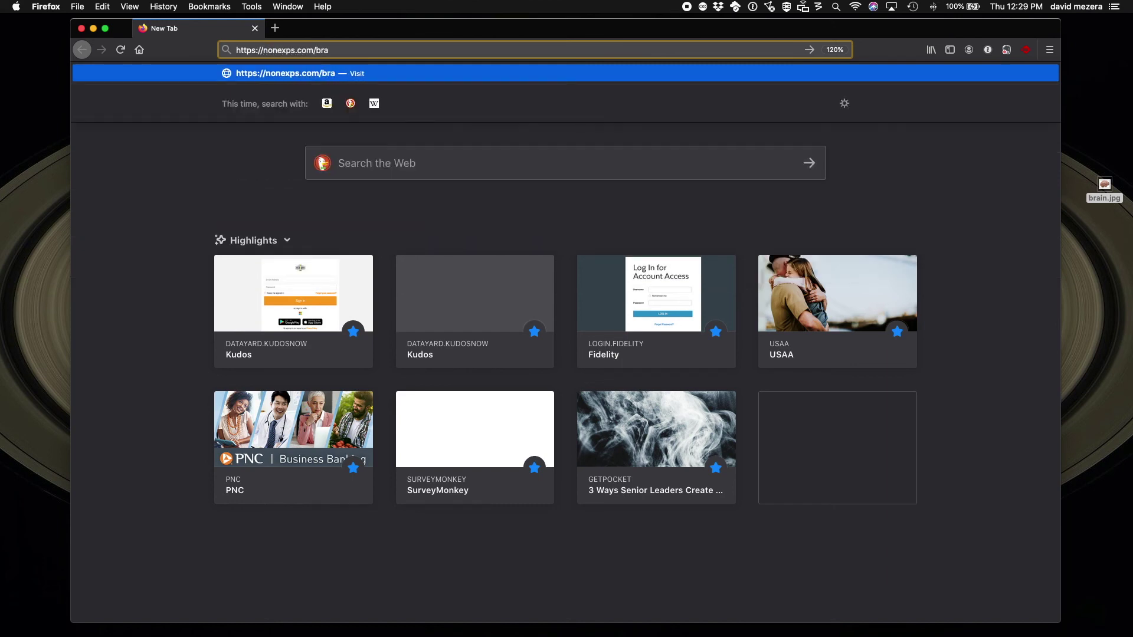
key(BackSpace)
key(BackSpace)
text(.jpg)
key(Return)
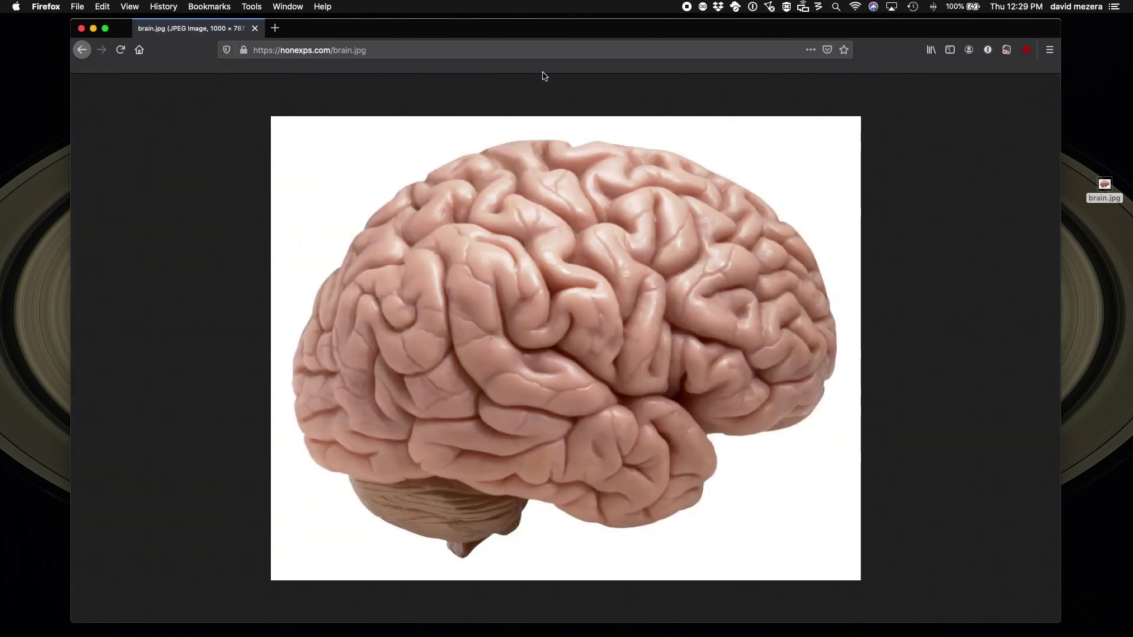
Step: Switch back to FileZilla Pro and delete brain.jpg from the server's www folder, confirming the deletion
drag(440, 33, 445, 366)
click(441, 303)
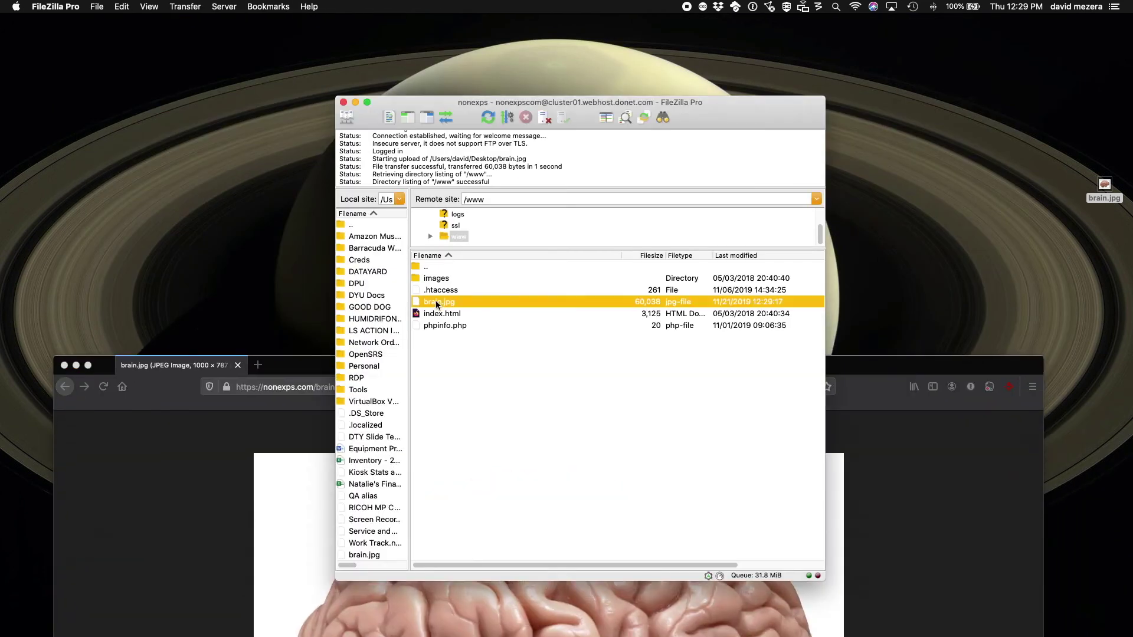
right_click(436, 303)
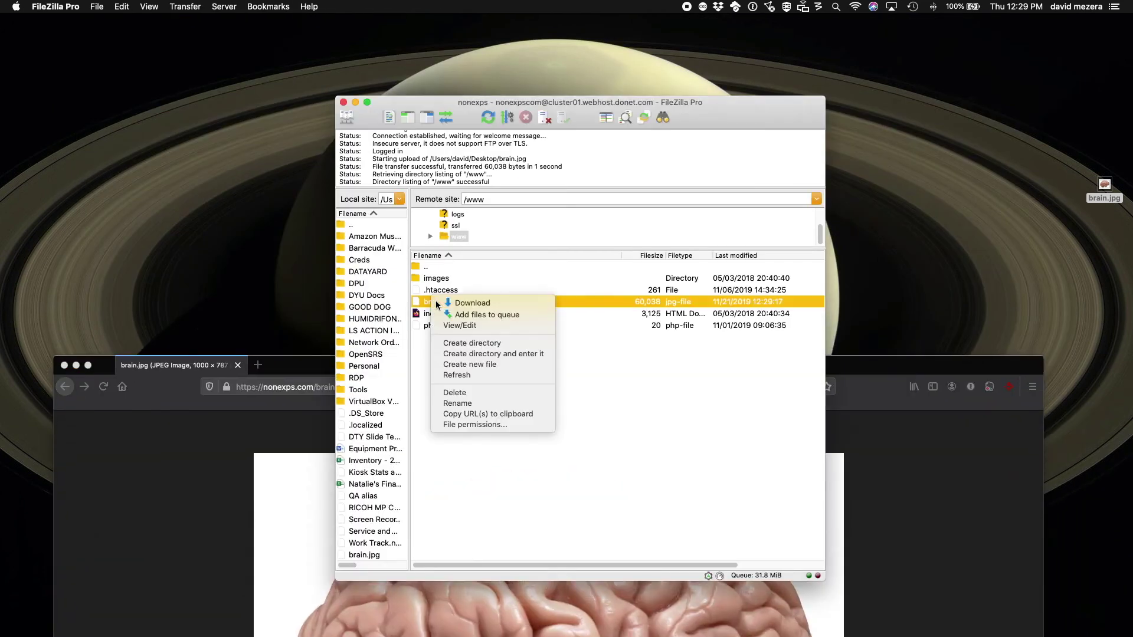
click(459, 393)
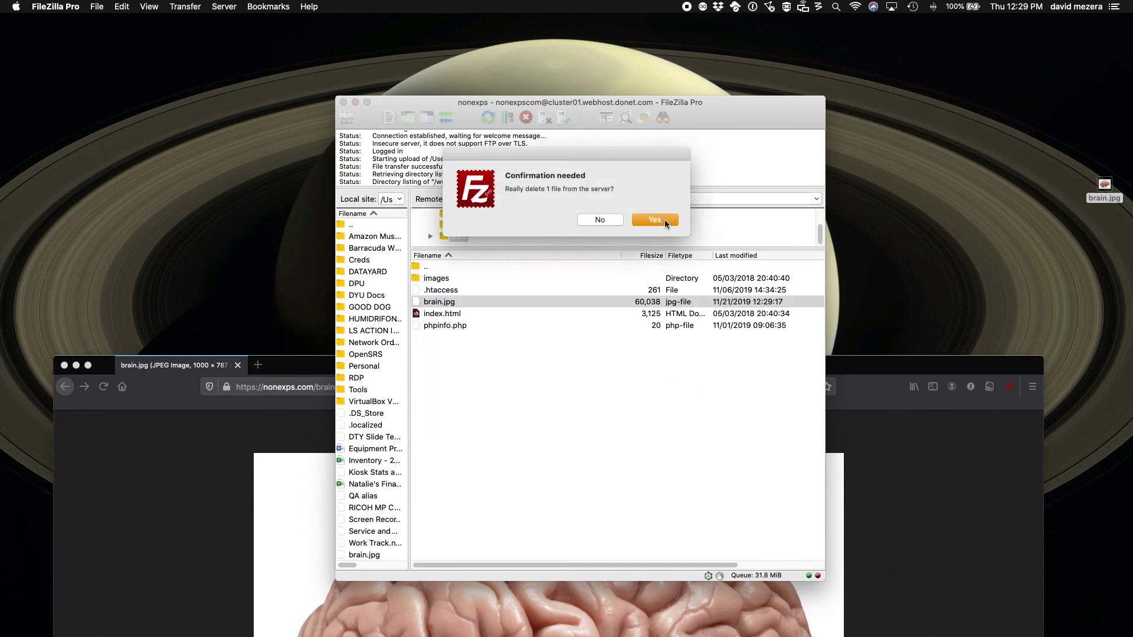
click(664, 219)
Step: Return to Firefox and reload the brain.jpg page to check that the image is gone
double_click(307, 364)
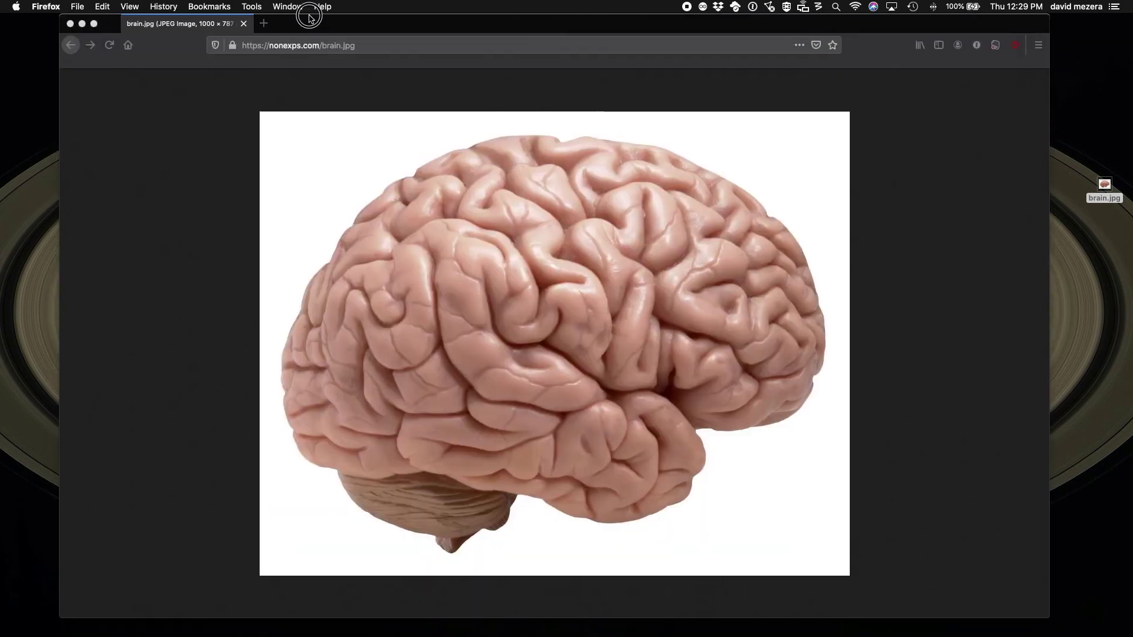
click(100, 45)
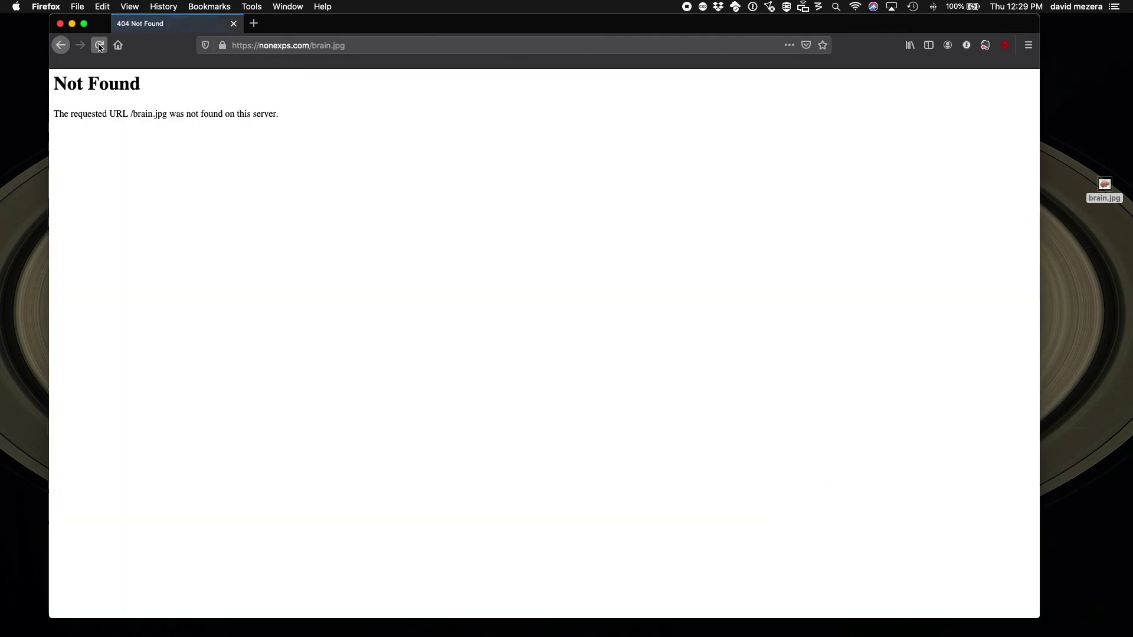